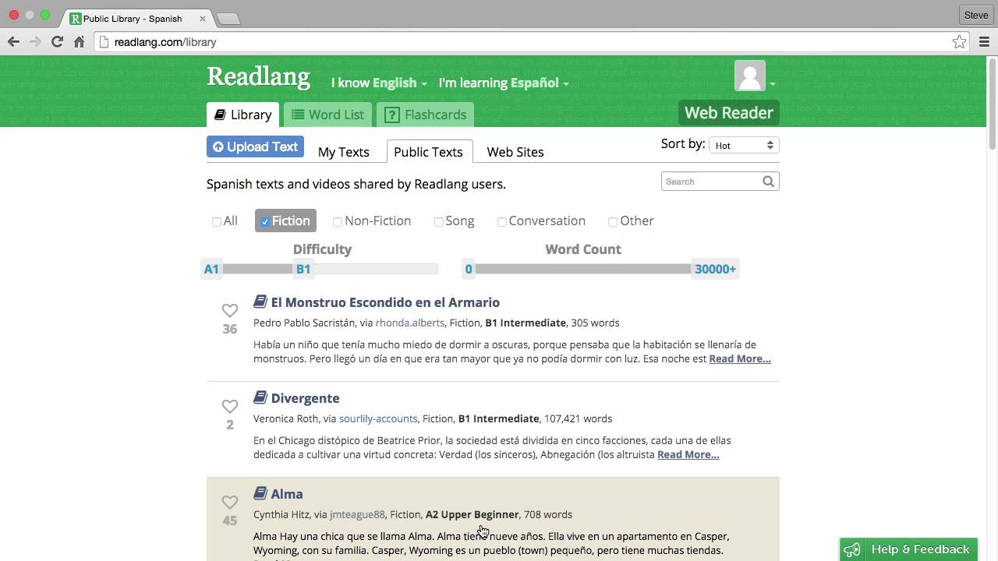
# - Open the story 'Alma' from the Spanish Fiction Public Texts list
pyautogui.scroll(-3, 480, 530)
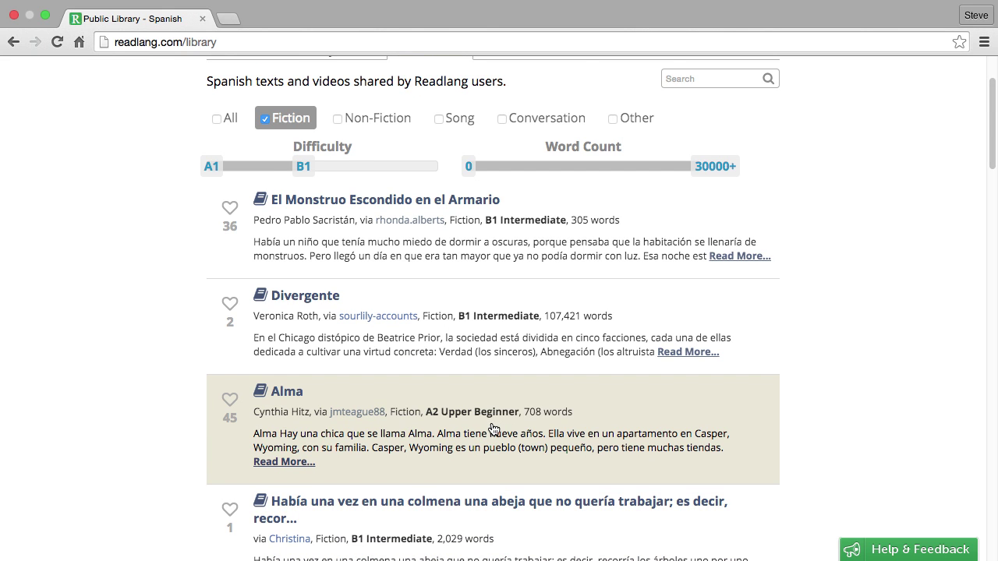
pyautogui.click(496, 426)
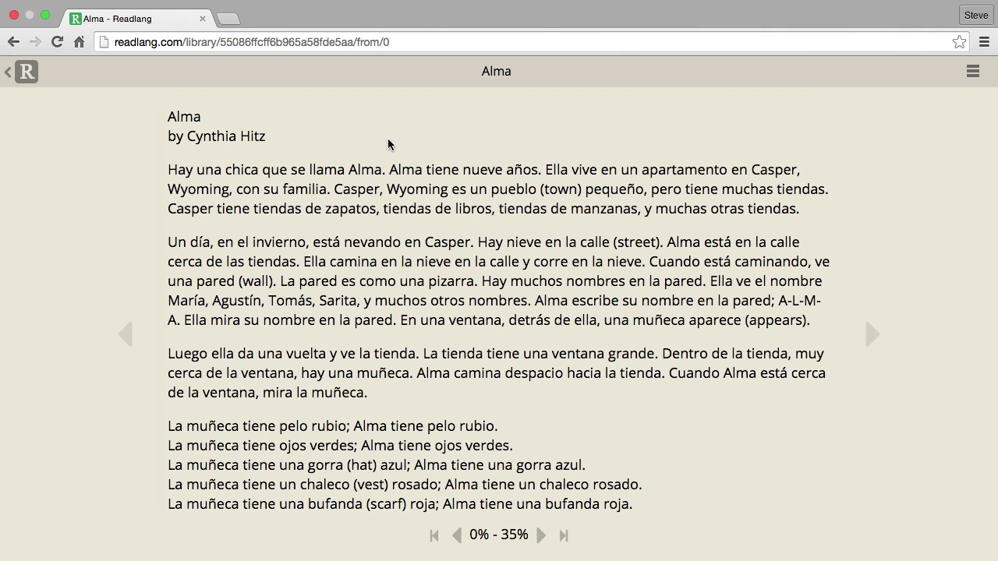
# - Translate 'Hay una chica' as one phrase, plus the words nueve and vive
pyautogui.click(250, 179)
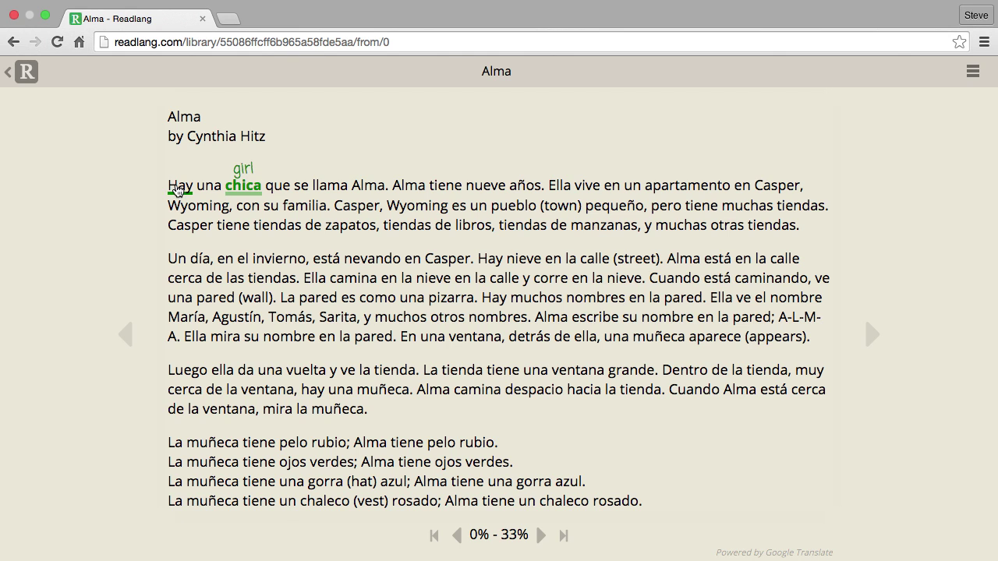
pyautogui.moveTo(177, 191); pyautogui.dragTo(218, 195)
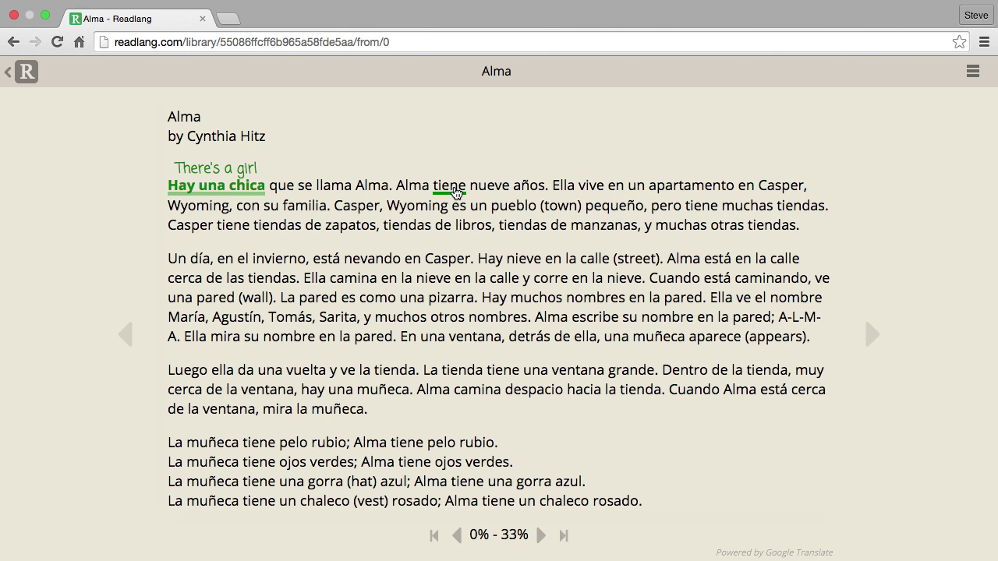
pyautogui.click(491, 188)
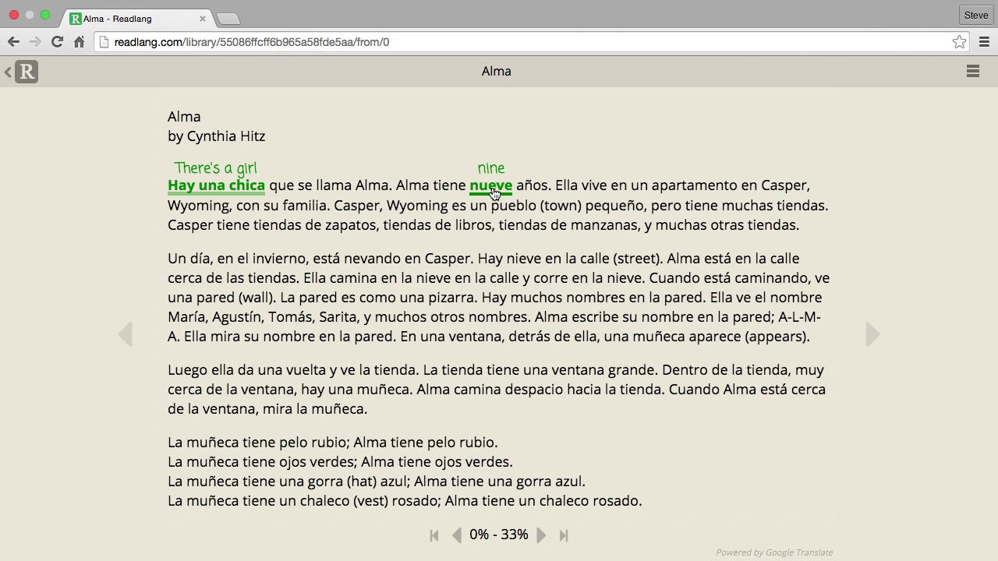
pyautogui.click(608, 188)
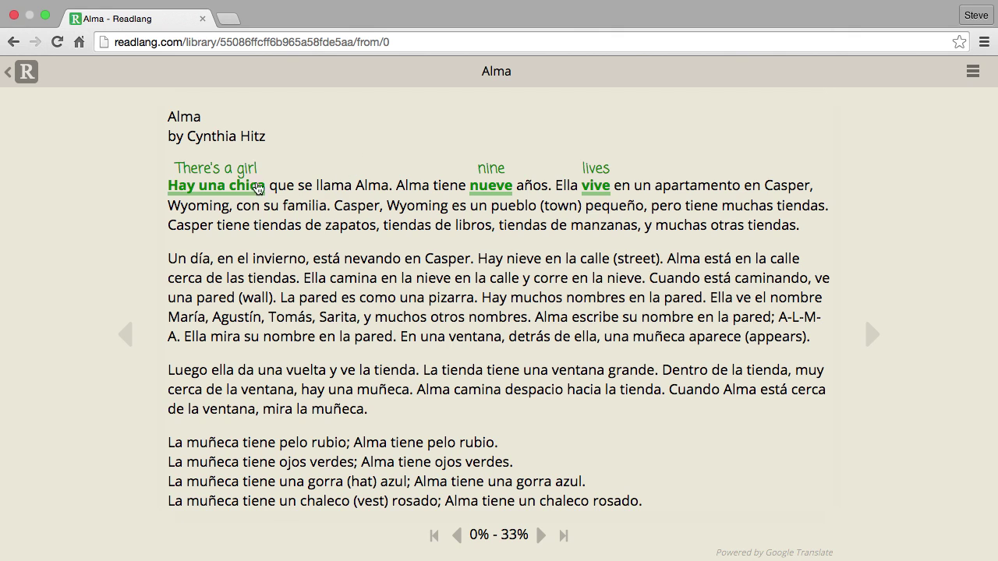
# - Merge 'se llama' and 'tiene nueve años' into translated phrases, and translate apartamento
pyautogui.click(337, 191)
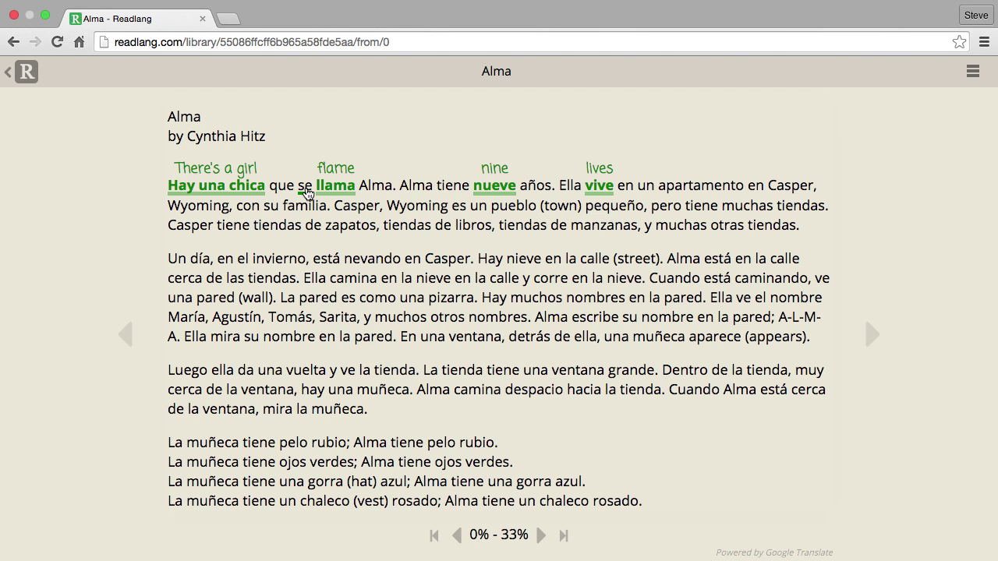
pyautogui.click(305, 190)
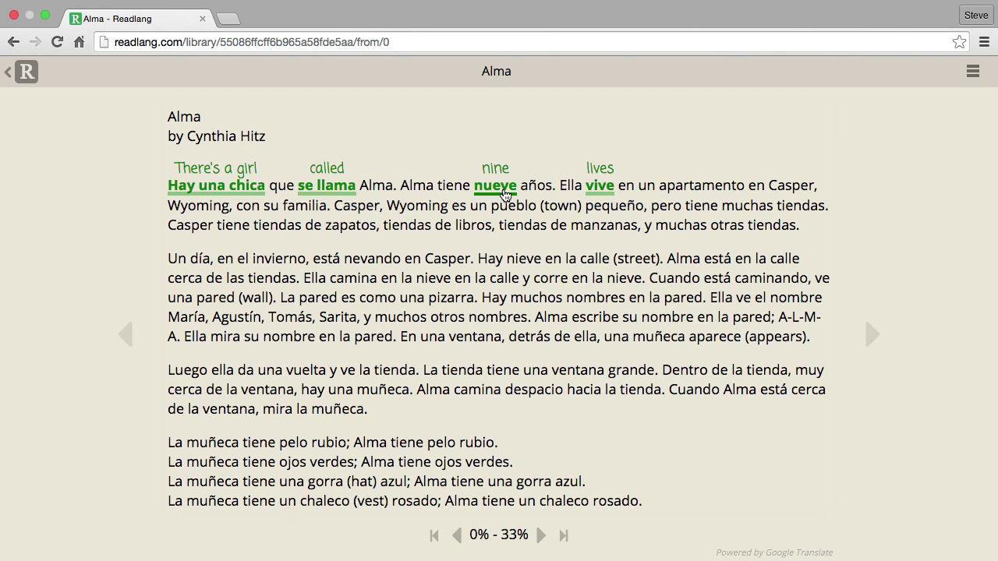
pyautogui.click(450, 192)
pyautogui.click(543, 190)
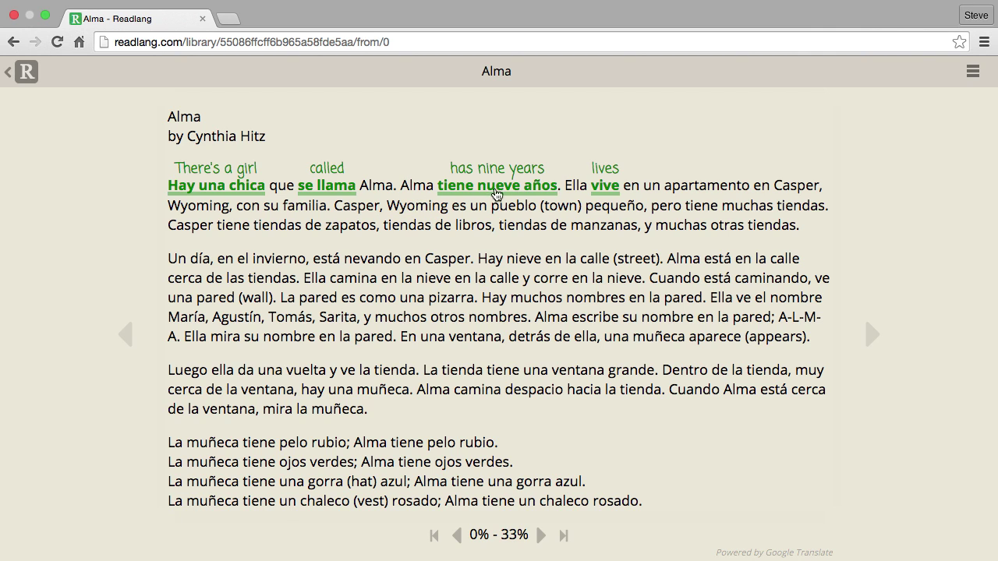
pyautogui.click(710, 193)
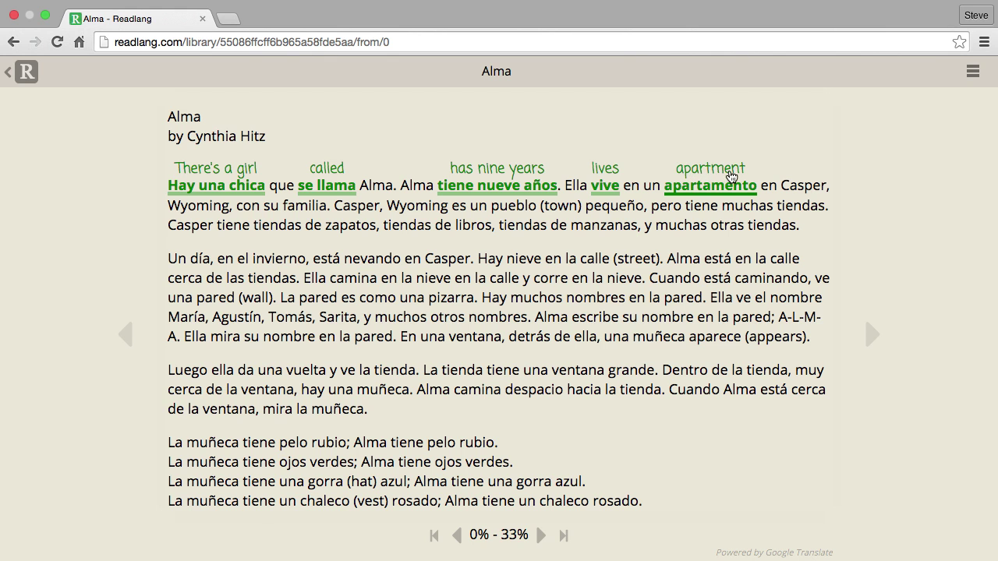
# - Open the WordReference sidebar and look up familia (family) and pequeño (small)
pyautogui.click(973, 73)
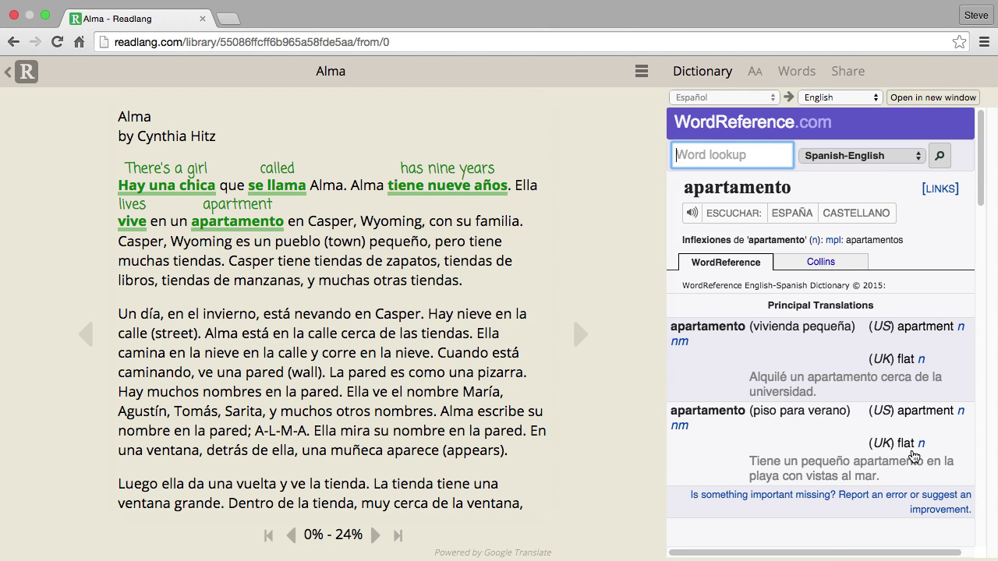
pyautogui.scroll(-3, 916, 452)
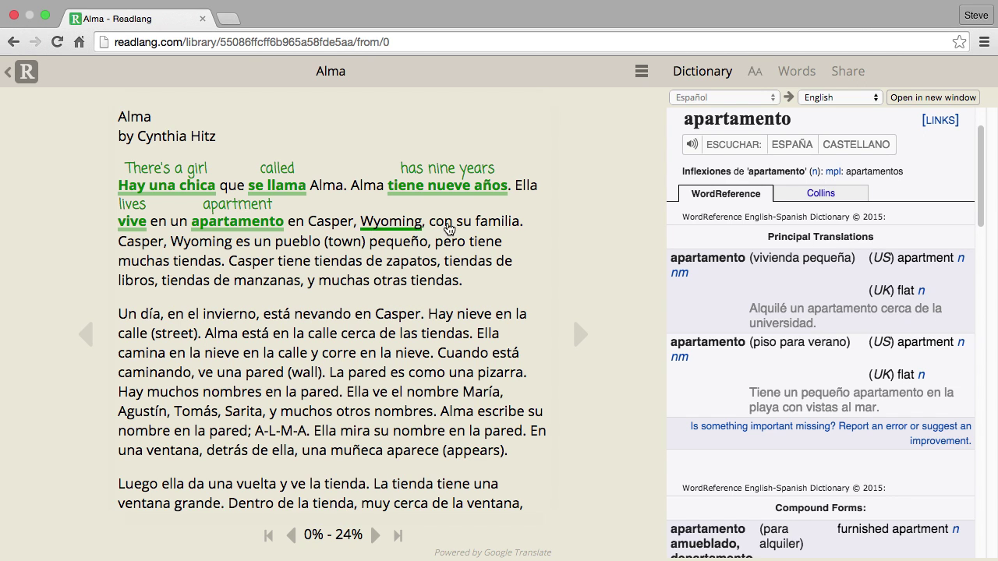
pyautogui.click(497, 225)
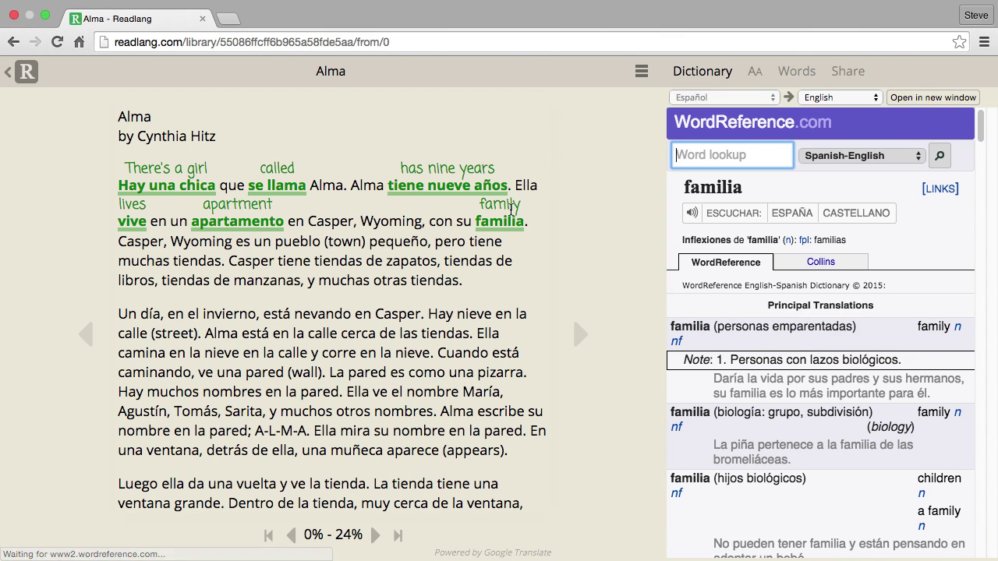
pyautogui.scroll(-3, 930, 468)
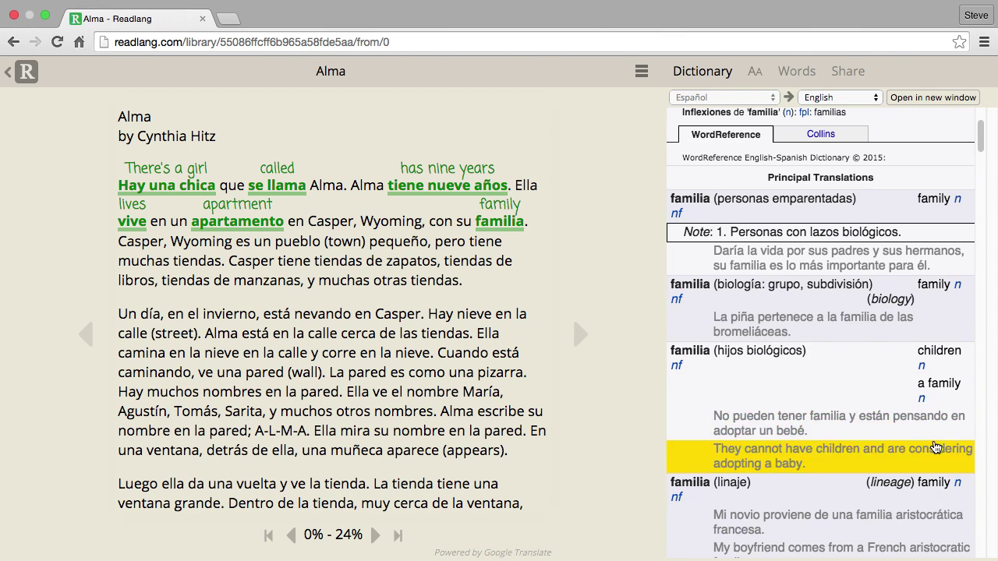
pyautogui.click(397, 242)
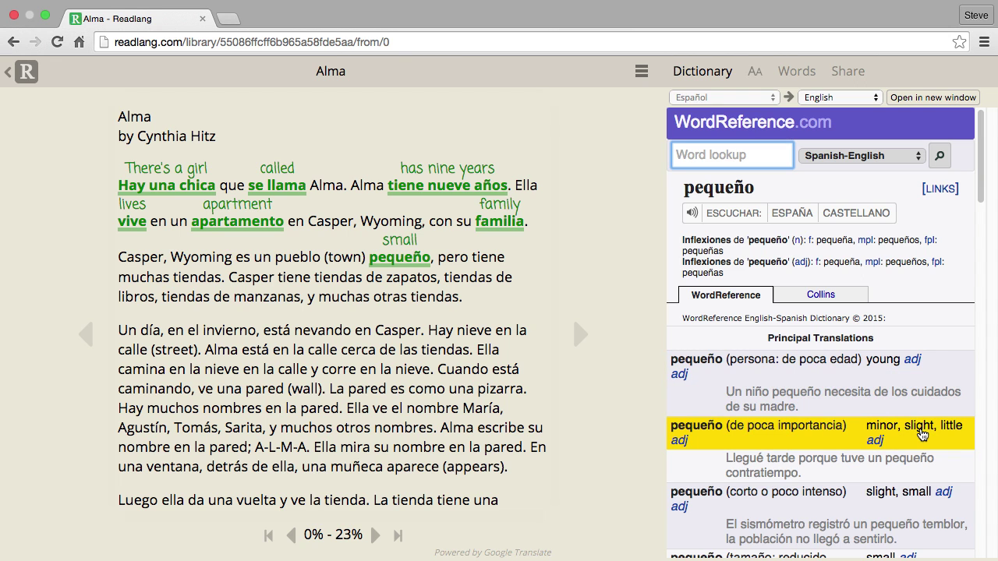
pyautogui.scroll(-4, 910, 450)
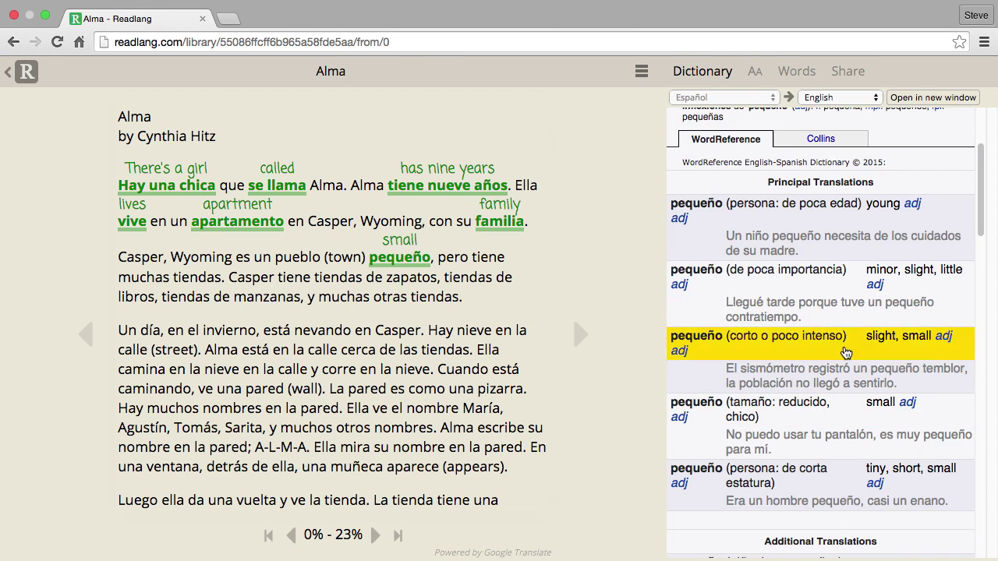
# - Close the dictionary sidebar and re-merge se and llama into the phrase 'called'
pyautogui.click(641, 72)
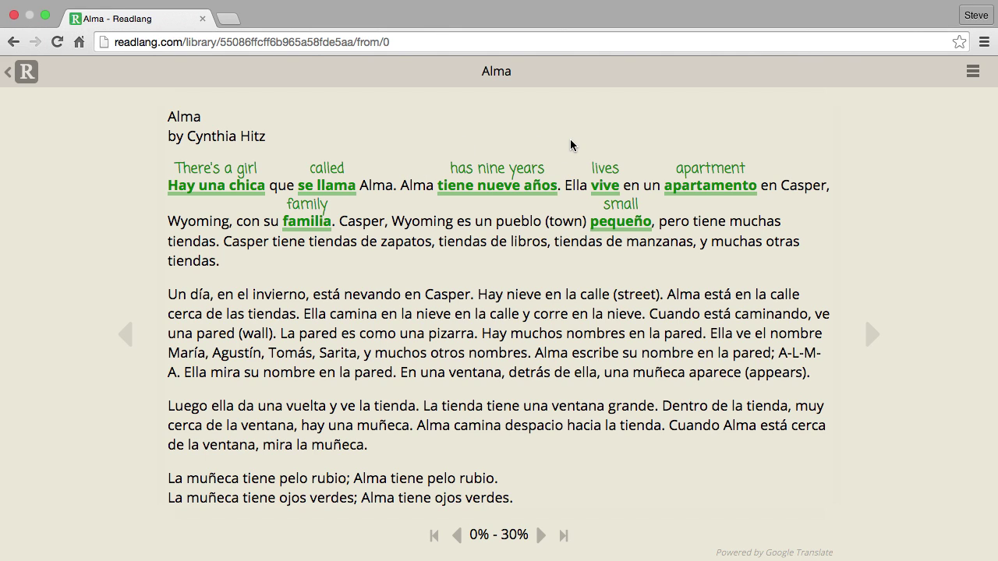
pyautogui.click(334, 188)
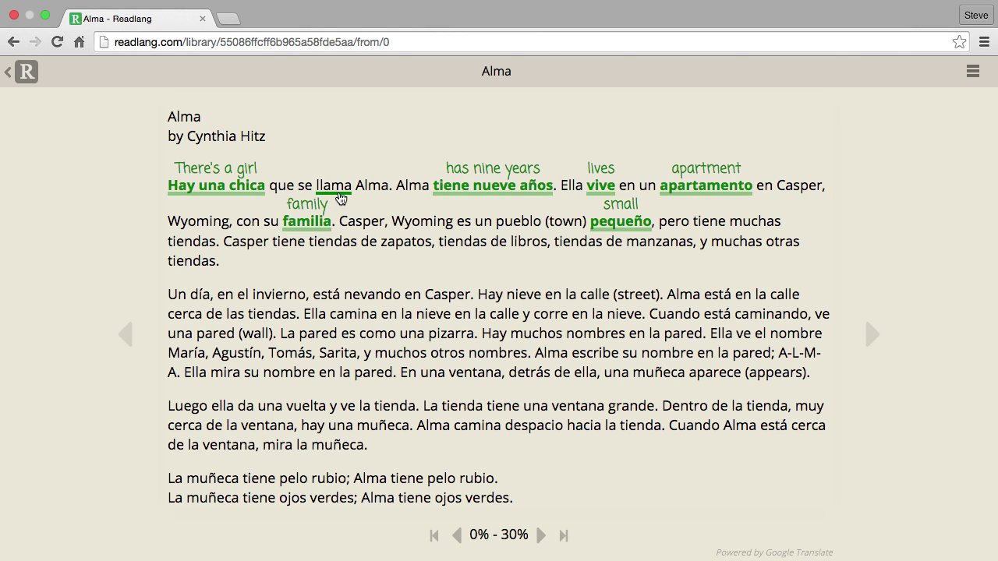
pyautogui.click(341, 199)
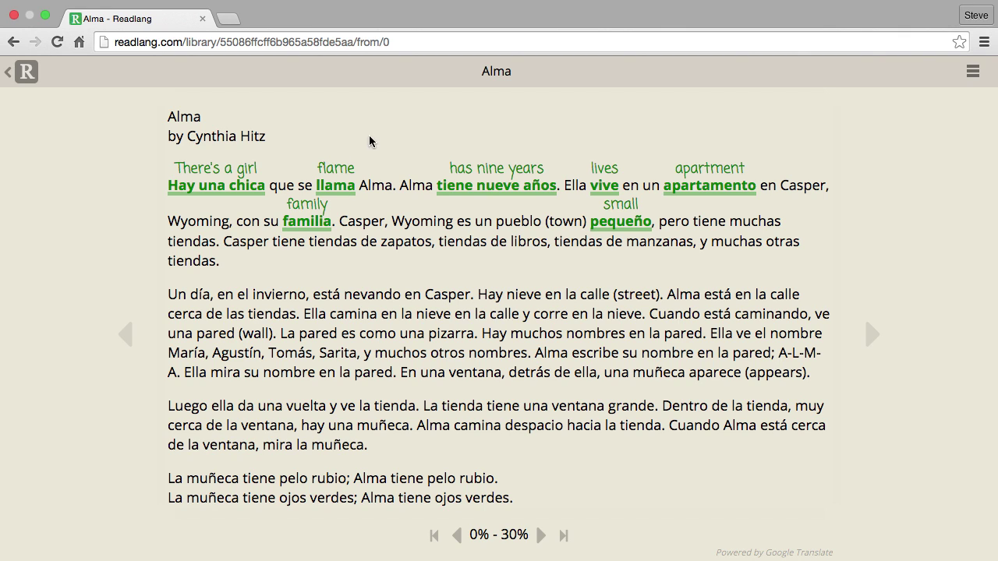
pyautogui.click(309, 193)
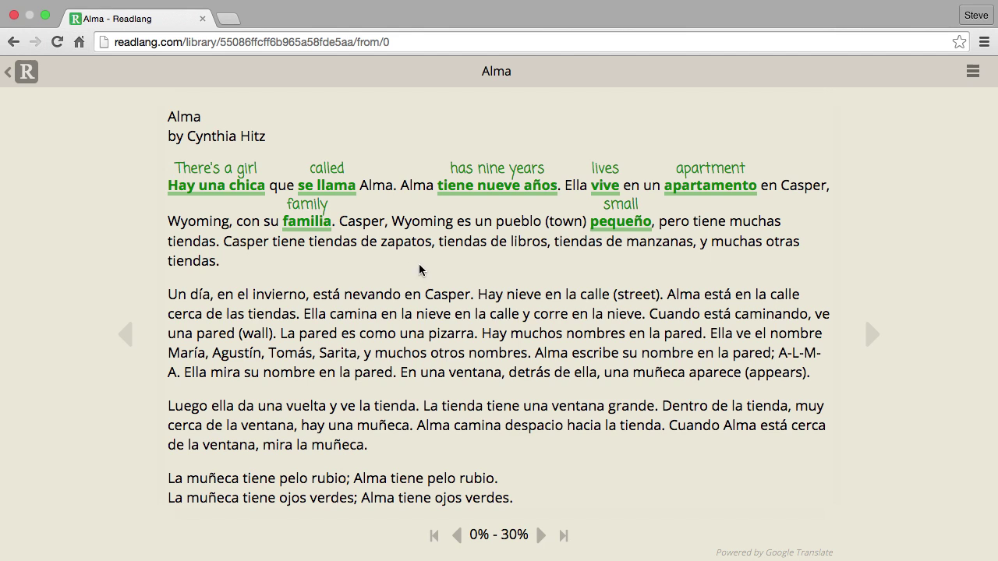
# - Translate the phrase 'zapatos, tiendas de libros' as 'shoes, bookstores' and manzanas as 'apples'
pyautogui.click(399, 244)
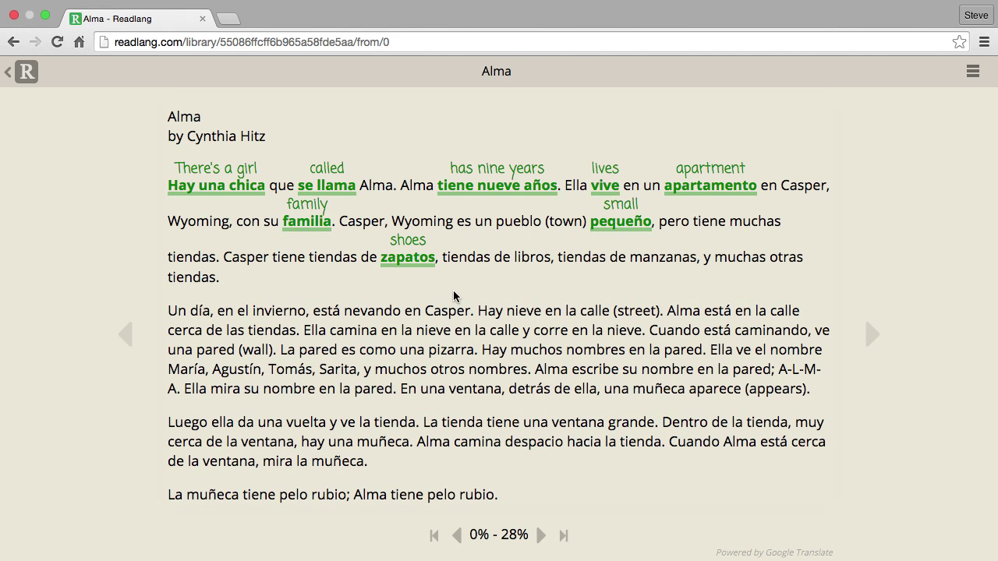
pyautogui.moveTo(535, 264); pyautogui.dragTo(471, 260)
pyautogui.click(675, 261)
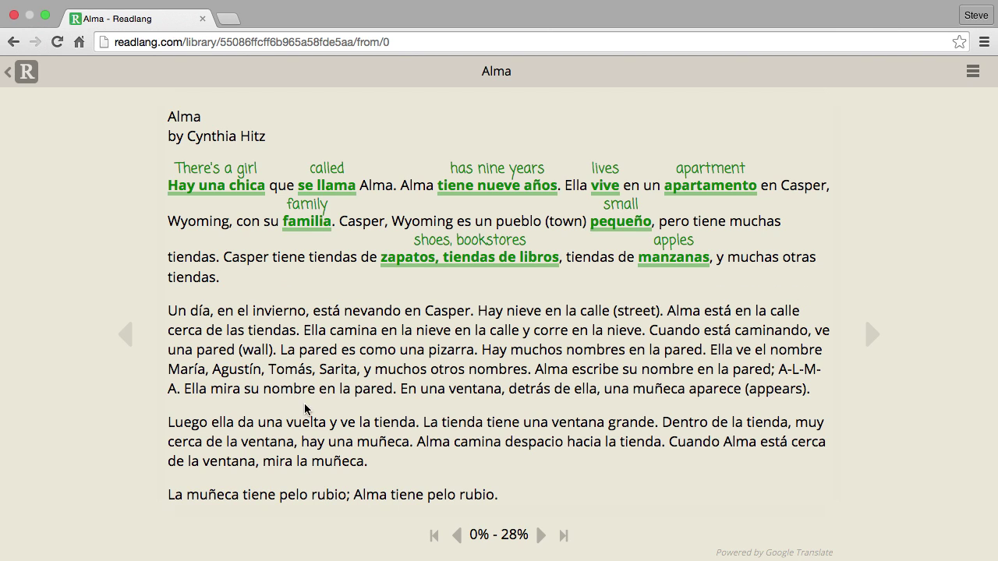
# - Page through to the end of Alma and mark the story as finished
pyautogui.click(913, 336)
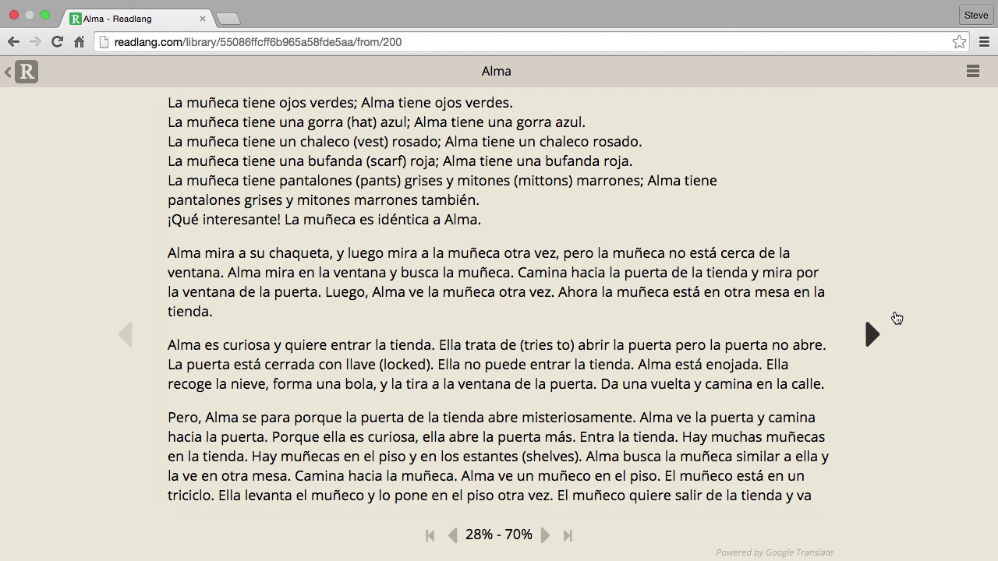
pyautogui.click(896, 318)
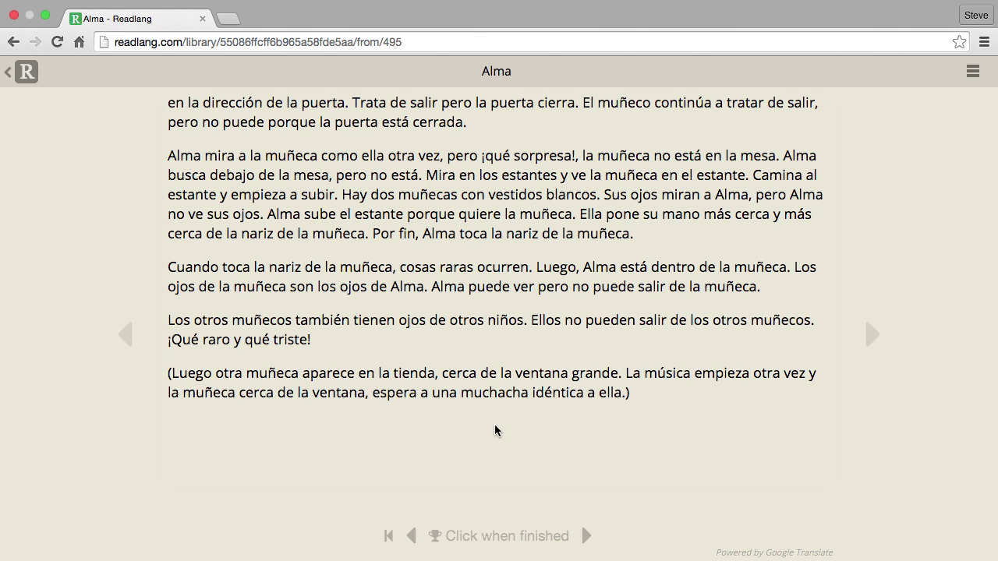
pyautogui.click(499, 544)
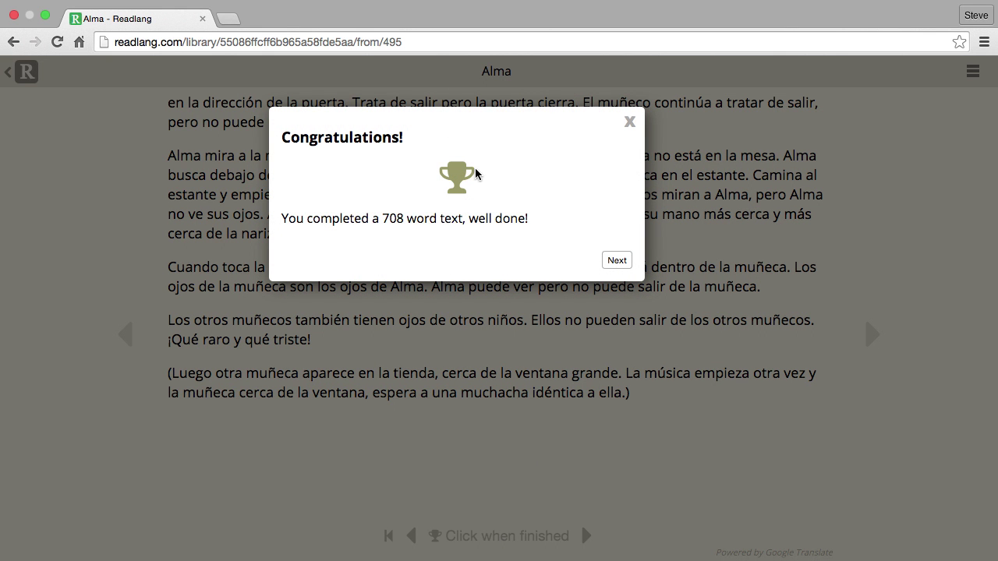
pyautogui.click(617, 262)
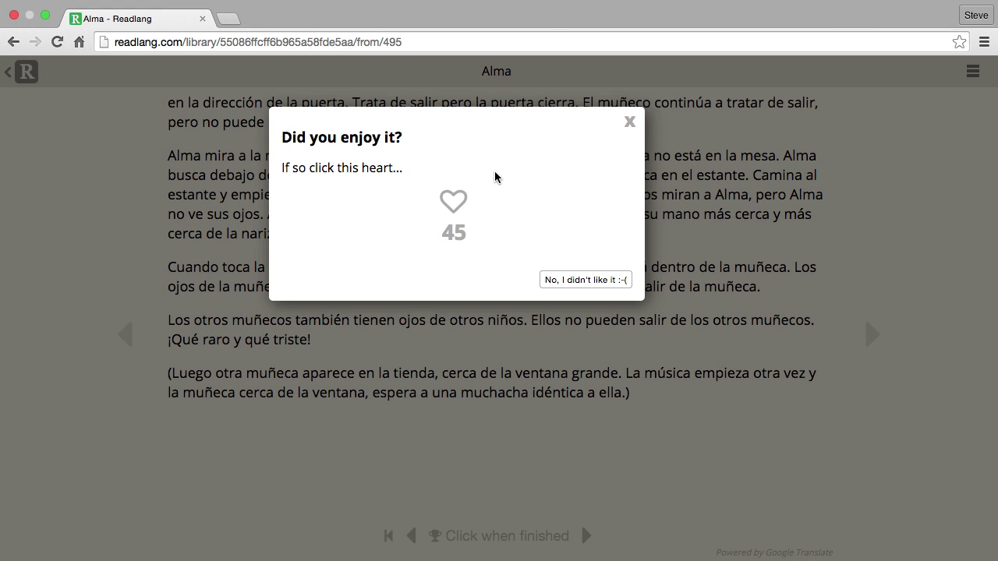
# - Like the story and post the prefilled tweet sharing Alma on Twitter
pyautogui.click(460, 202)
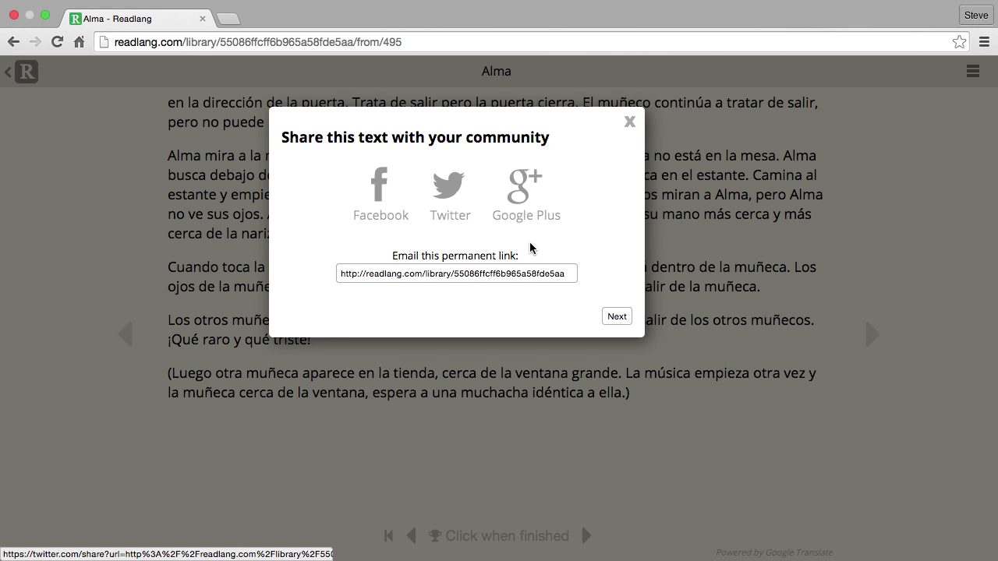
pyautogui.click(456, 192)
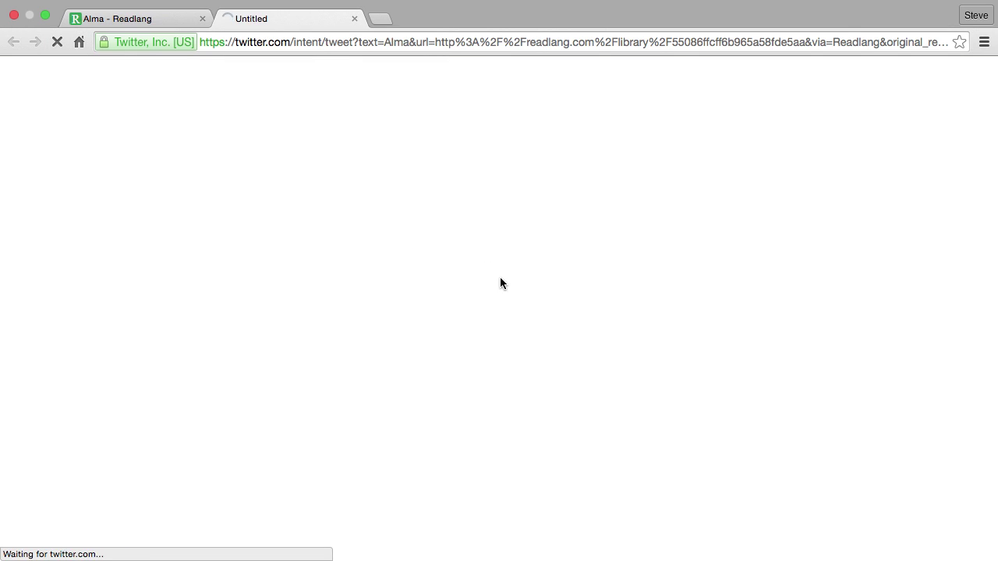
pyautogui.click(713, 205)
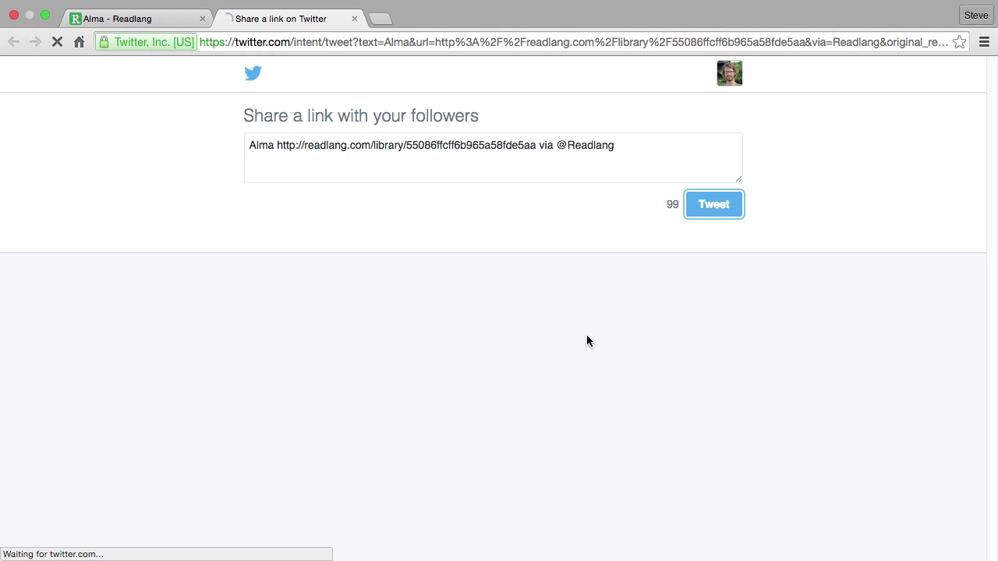
# - Return to the Alma tab and continue to the Next Up options
pyautogui.click(133, 17)
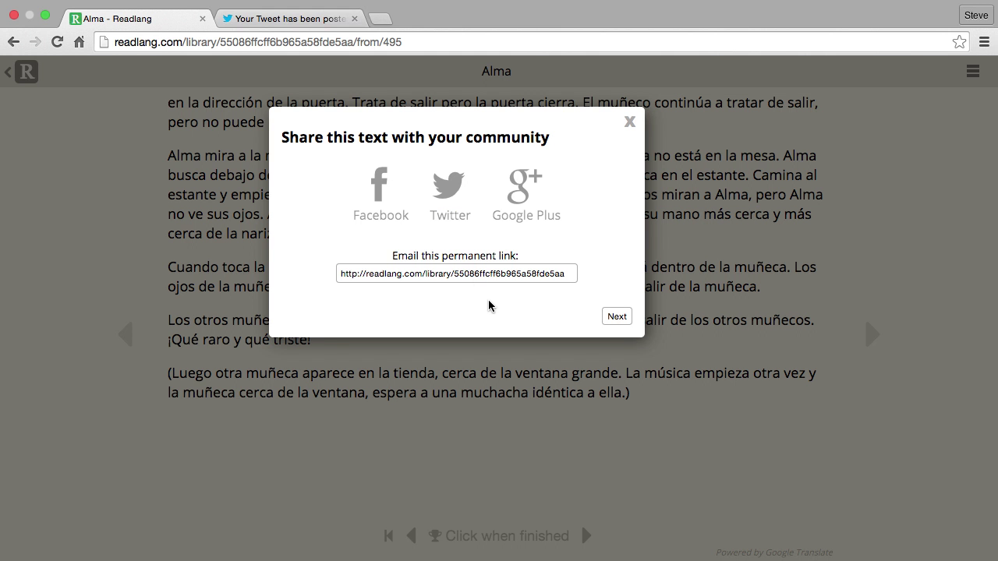
pyautogui.click(616, 318)
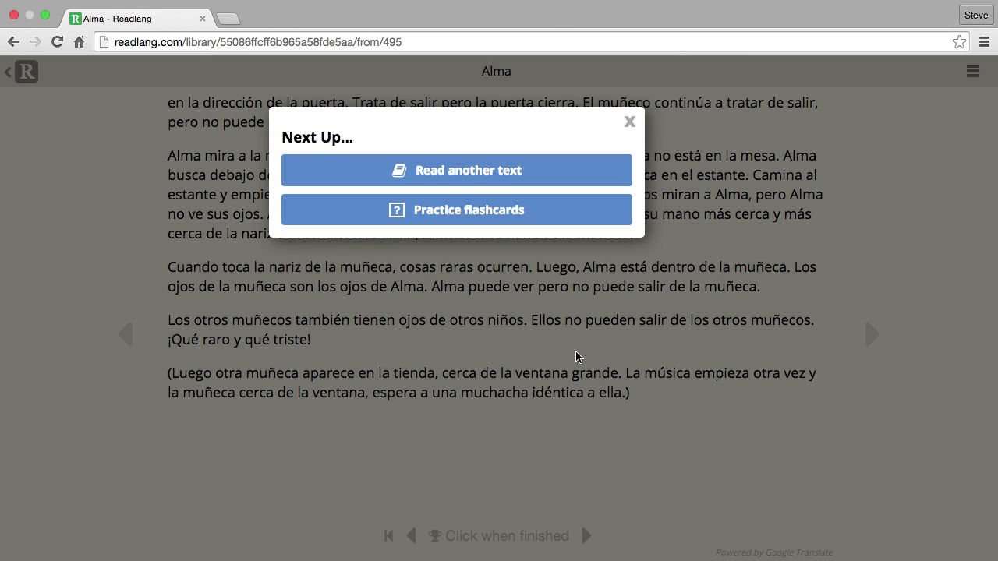